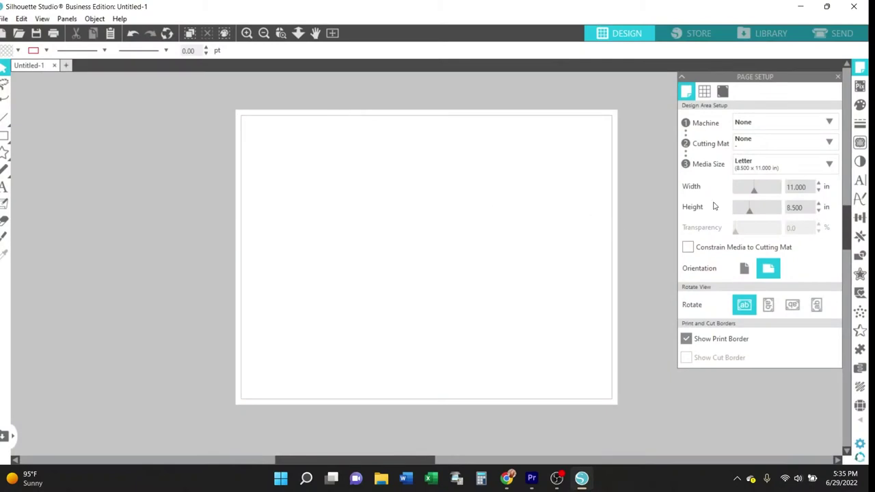
# Keep Letter as the media size and close Page Setup.
pyautogui.click(804, 169)
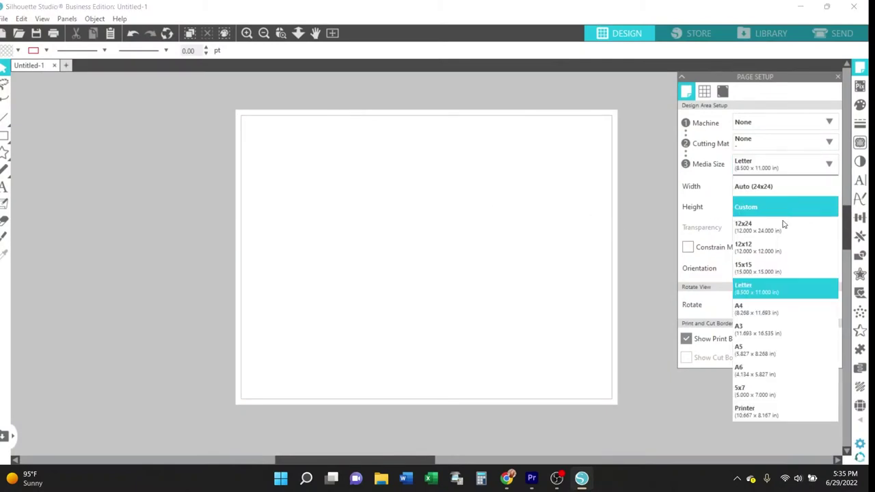
pyautogui.click(783, 294)
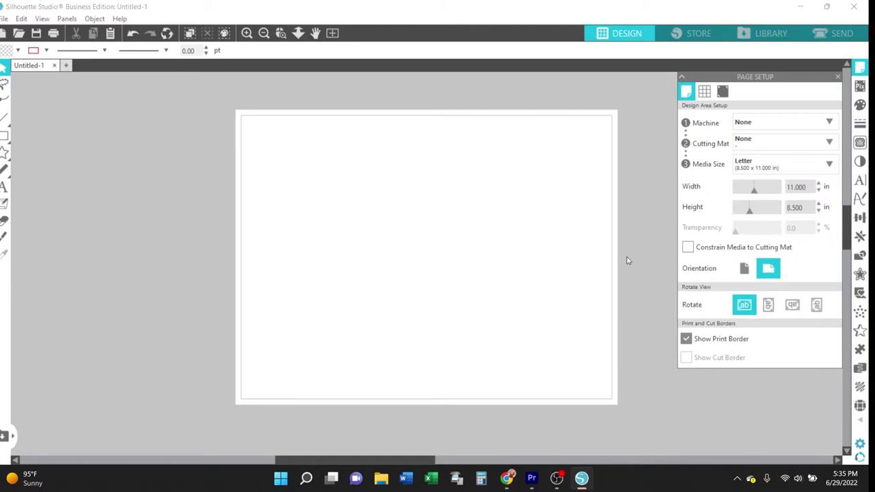
pyautogui.click(838, 78)
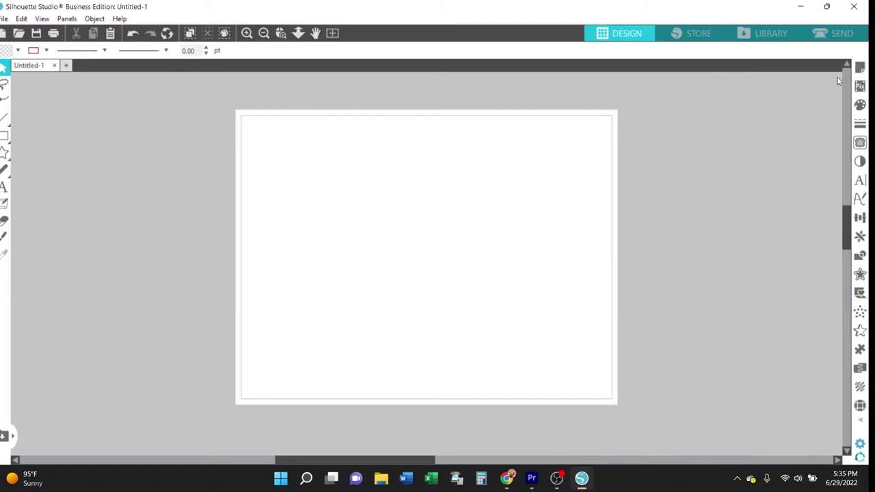
# Merge Design 3.png into the design via File > Merge.
pyautogui.click(4, 19)
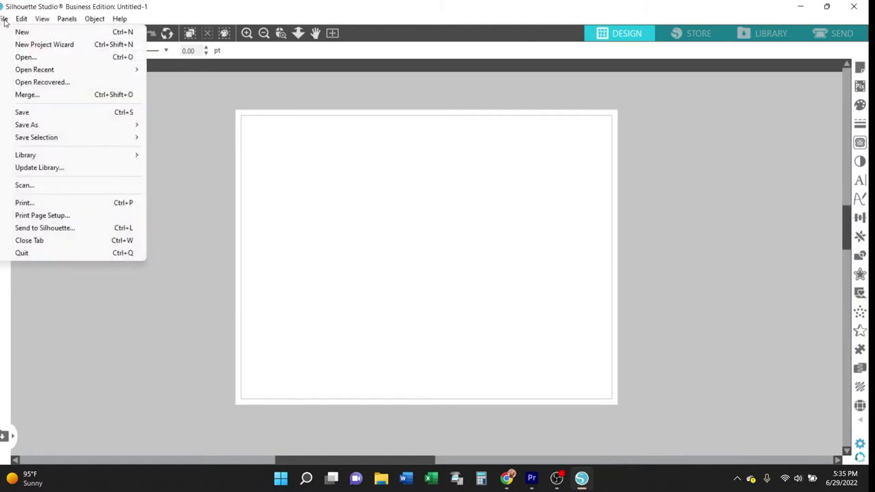
pyautogui.click(38, 100)
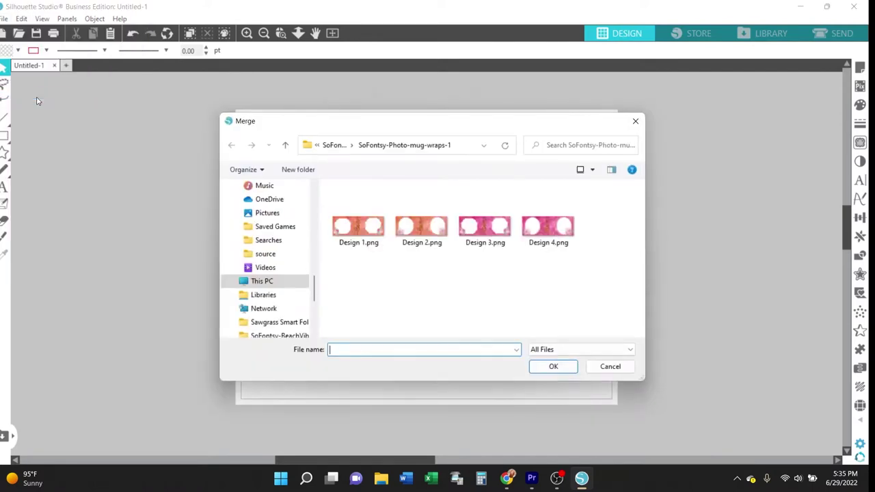
pyautogui.click(473, 249)
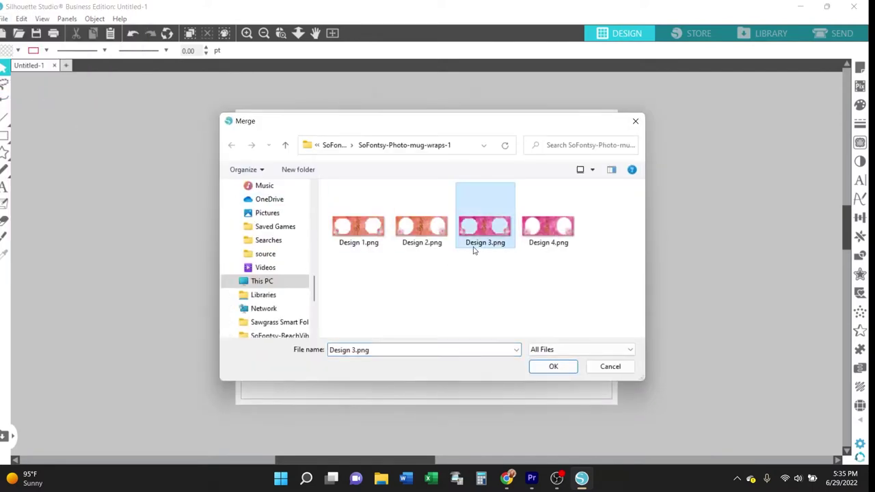
pyautogui.click(557, 370)
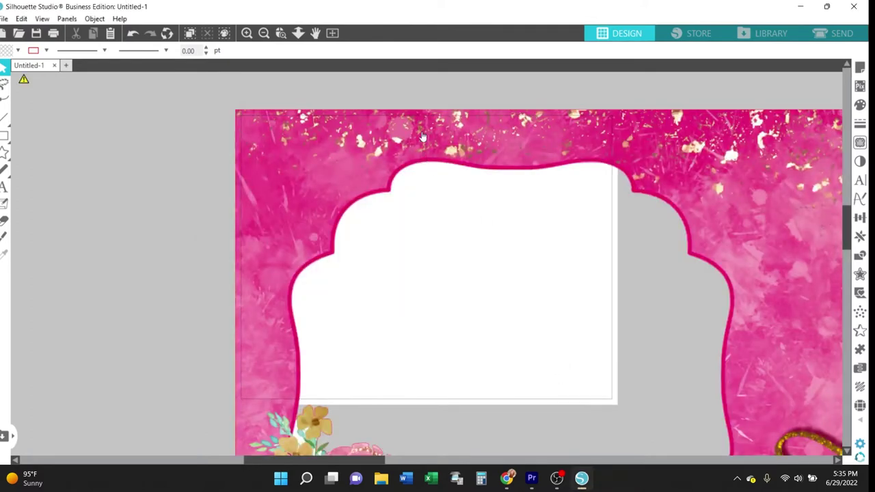
# Resize the pink wrap to 8.75 in wide (8.75 × 3.281 in) and place it near the page top.
pyautogui.click(421, 127)
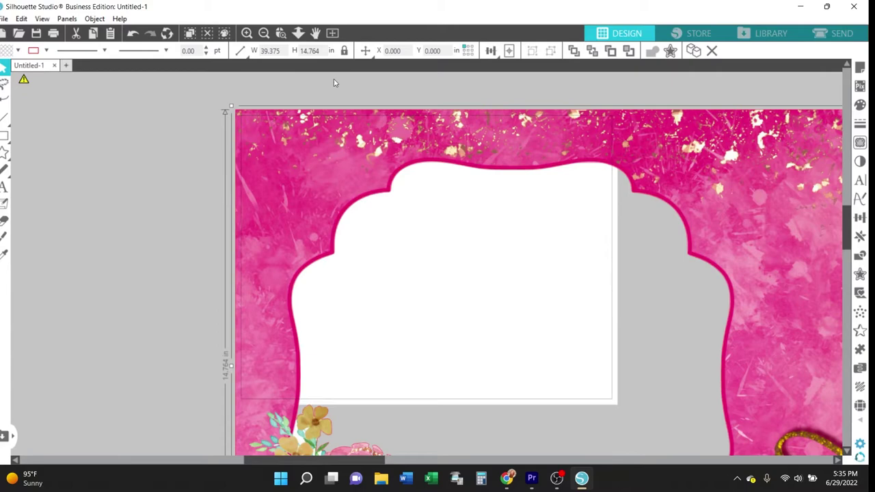
pyautogui.click(279, 47)
pyautogui.press('BackSpace')
pyautogui.press('Return')
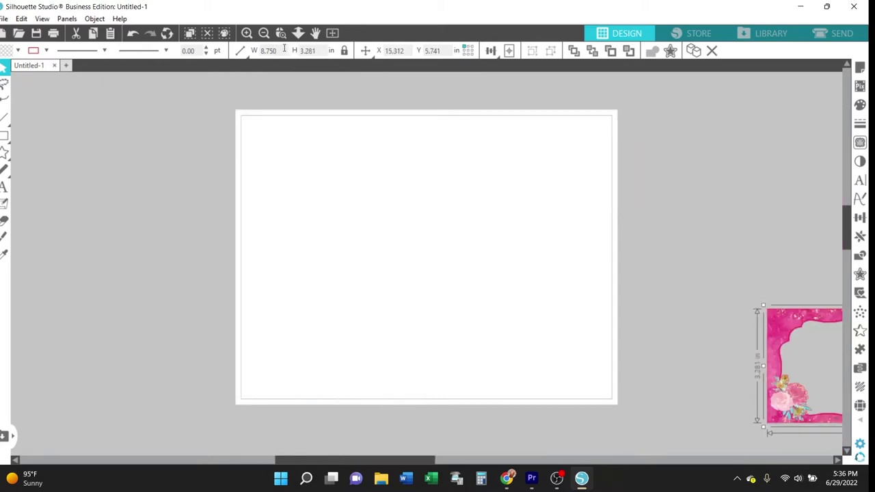
pyautogui.moveTo(816, 317); pyautogui.dragTo(313, 176)
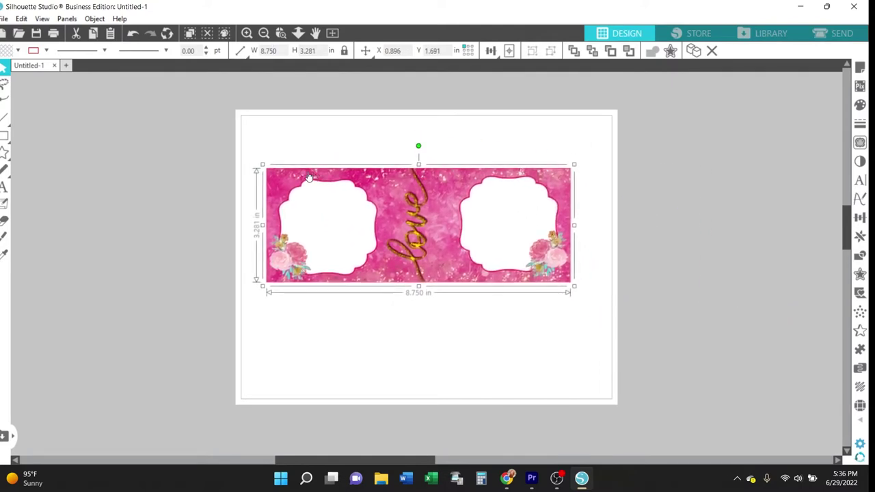
pyautogui.click(221, 179)
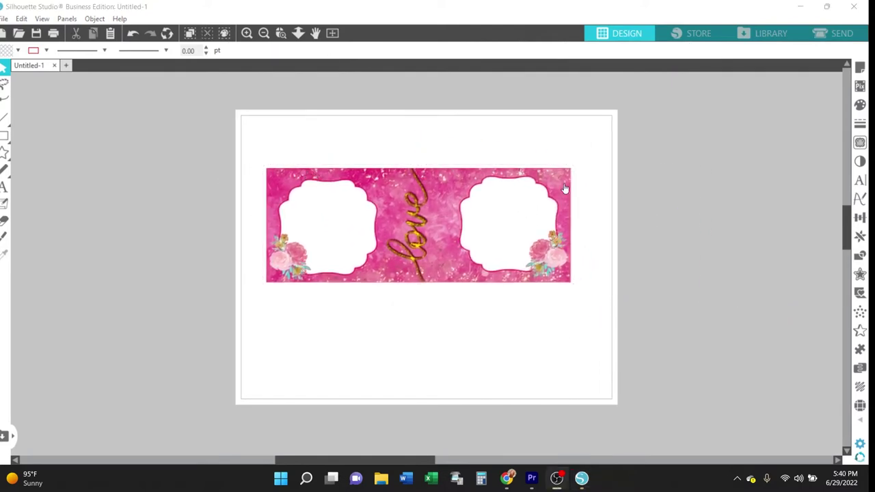
# Release the wrap's compound path, drag the image below the two frame outlines, and zoom in on them.
pyautogui.rightClick(564, 188)
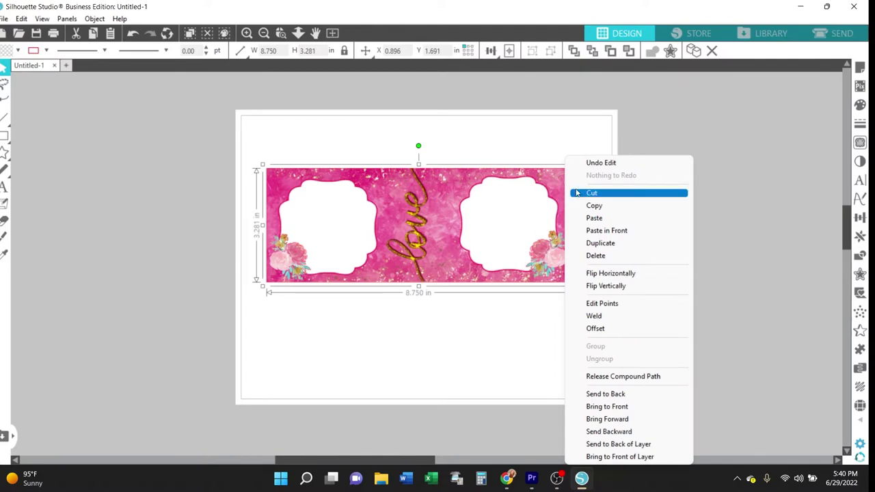
pyautogui.click(622, 377)
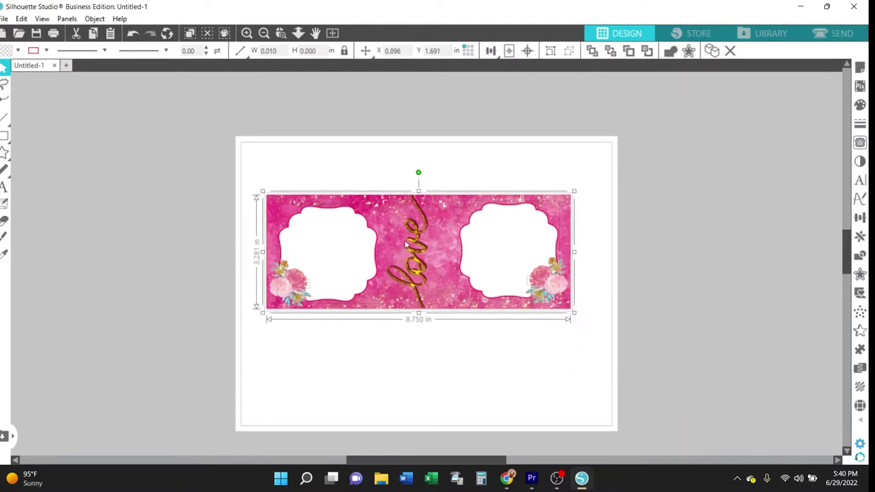
pyautogui.moveTo(397, 258); pyautogui.dragTo(417, 336)
pyautogui.click(431, 344)
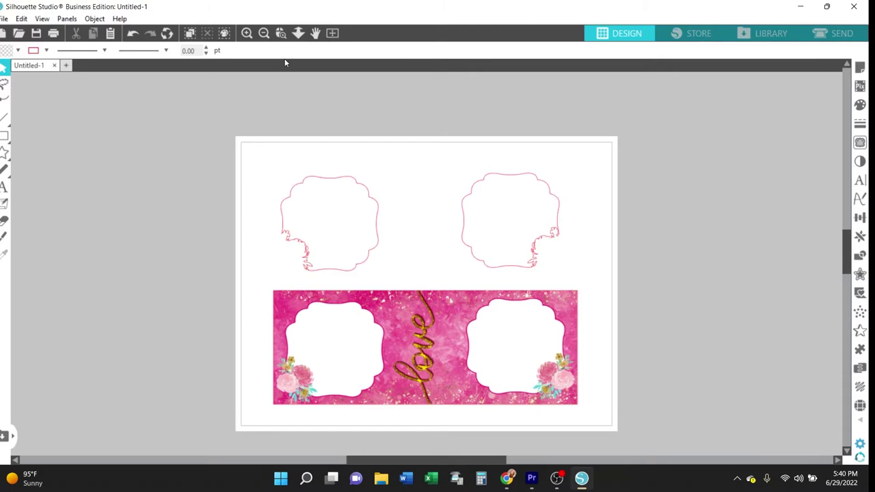
pyautogui.click(247, 33)
pyautogui.click(247, 34)
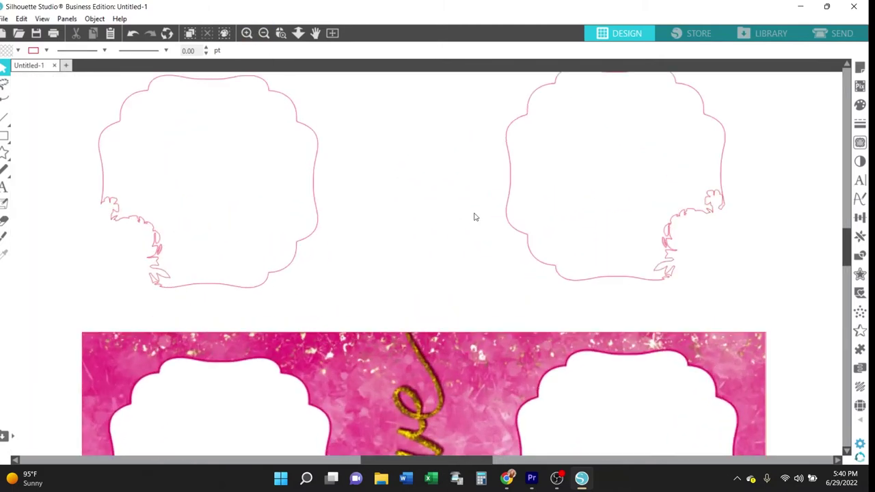
pyautogui.scroll(1, 723, 280)
pyautogui.scroll(1, 723, 281)
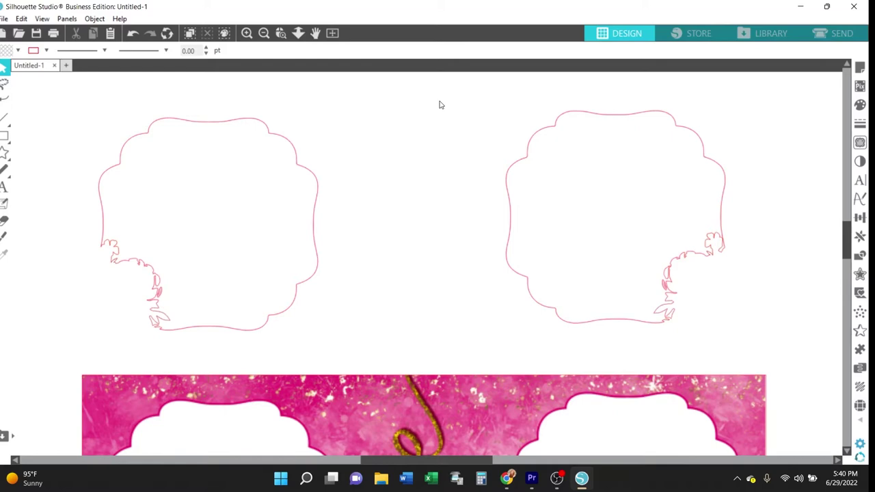
# Marquee-select the right frame outline, then the left one, applying Make Compound Path to each.
pyautogui.moveTo(440, 104); pyautogui.dragTo(769, 342)
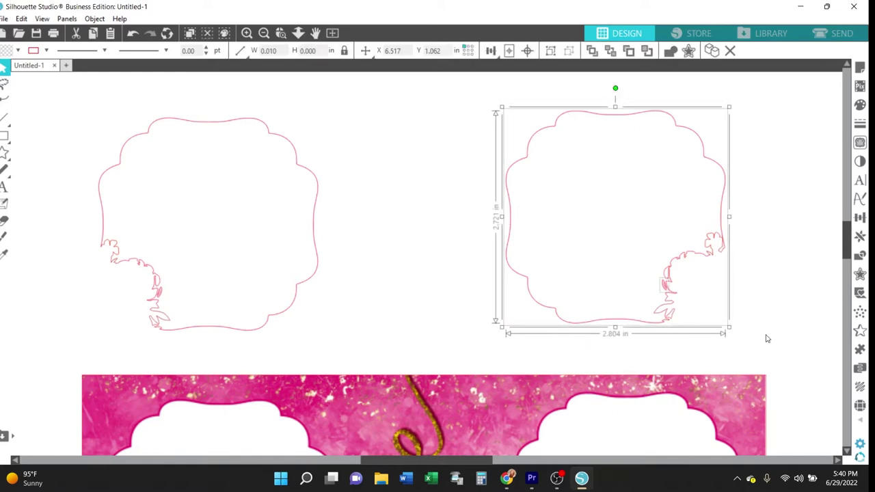
pyautogui.rightClick(706, 241)
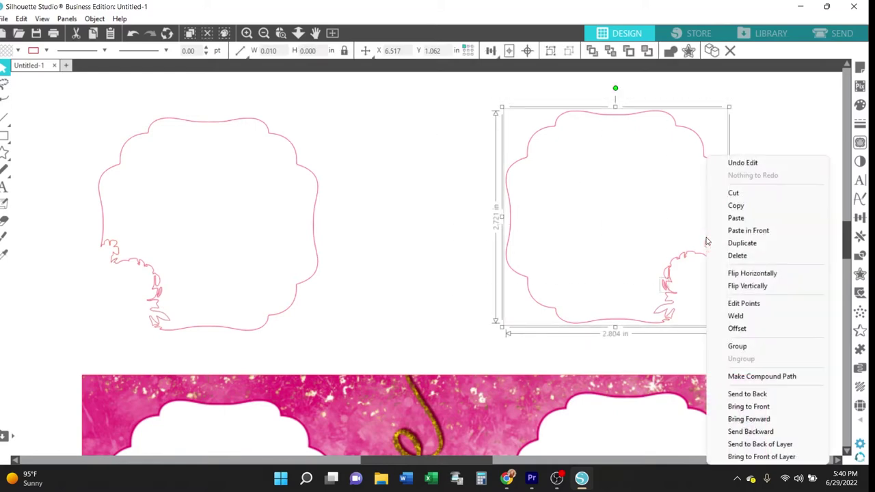
pyautogui.click(772, 377)
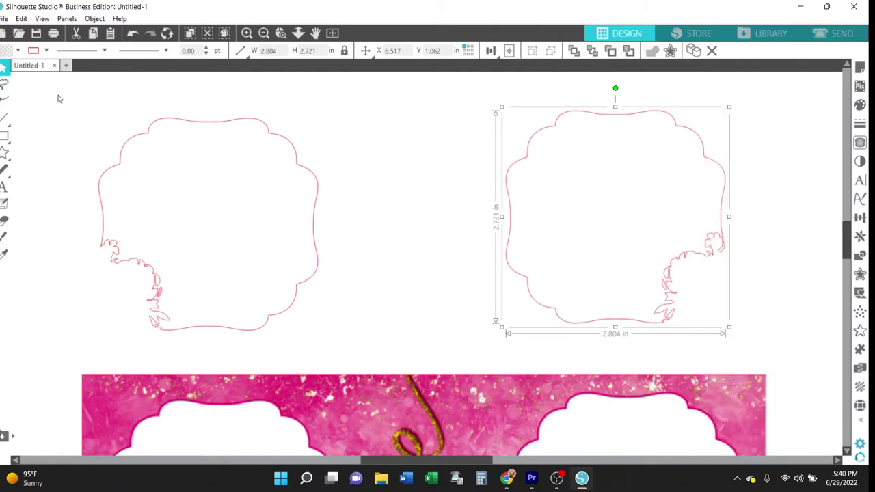
pyautogui.moveTo(45, 82); pyautogui.dragTo(363, 351)
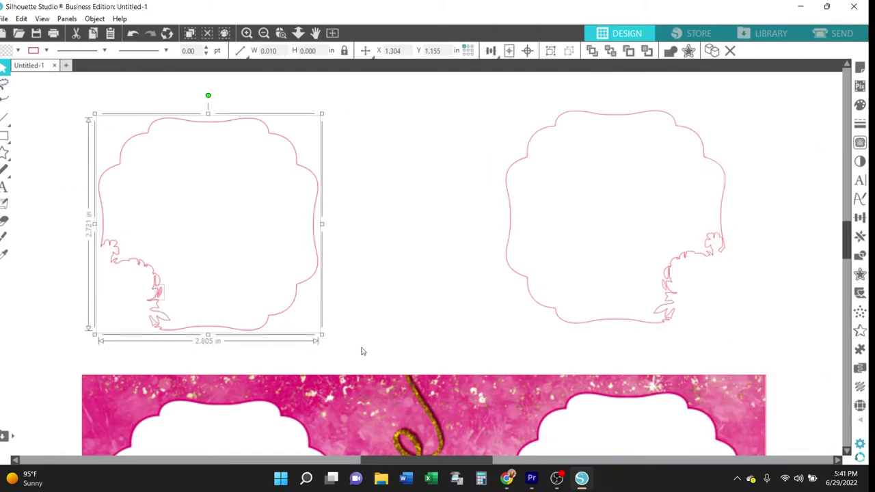
pyautogui.rightClick(308, 260)
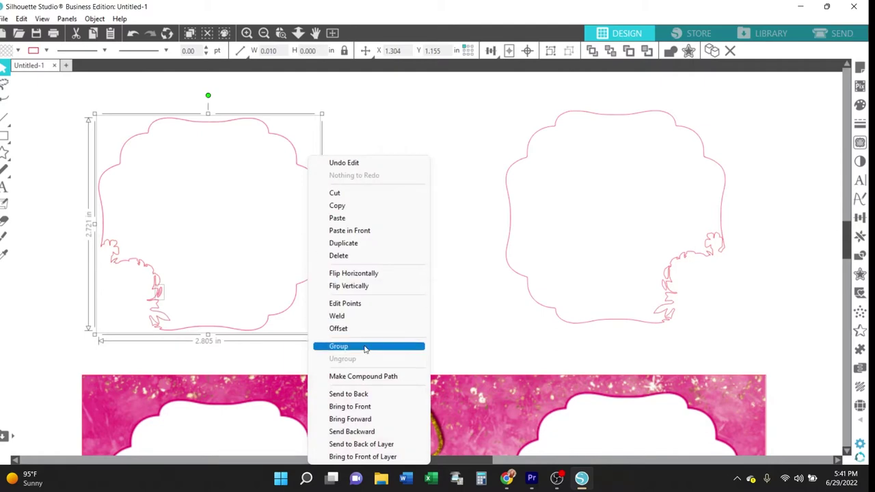
pyautogui.click(376, 376)
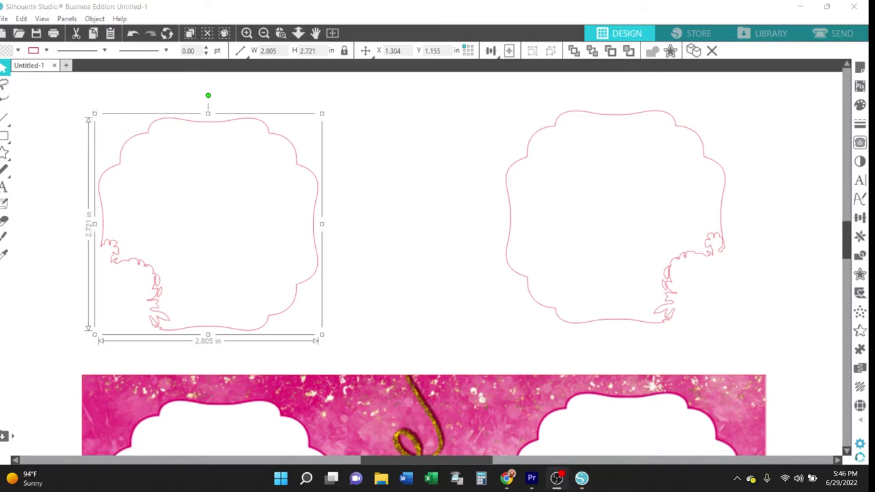
# Select both frame outlines, check the fill colour palette, and zoom out to the whole page.
pyautogui.moveTo(84, 106); pyautogui.dragTo(704, 350)
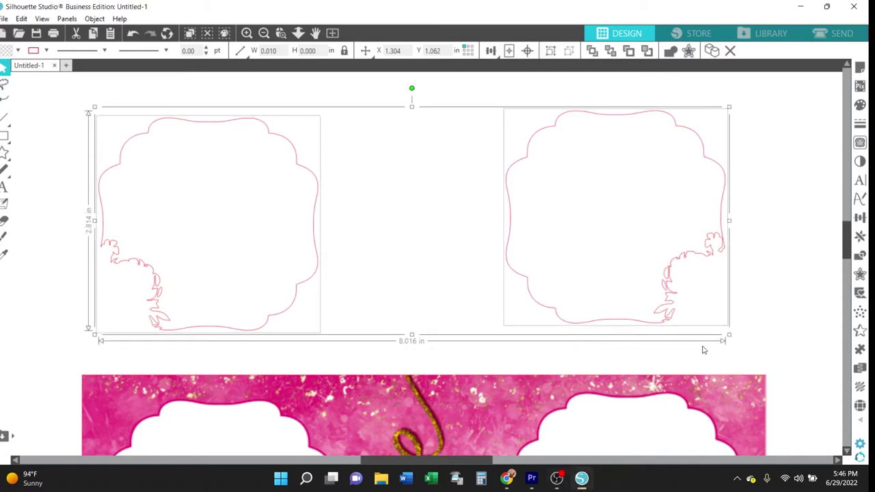
pyautogui.click(18, 51)
pyautogui.click(5, 69)
pyautogui.click(67, 132)
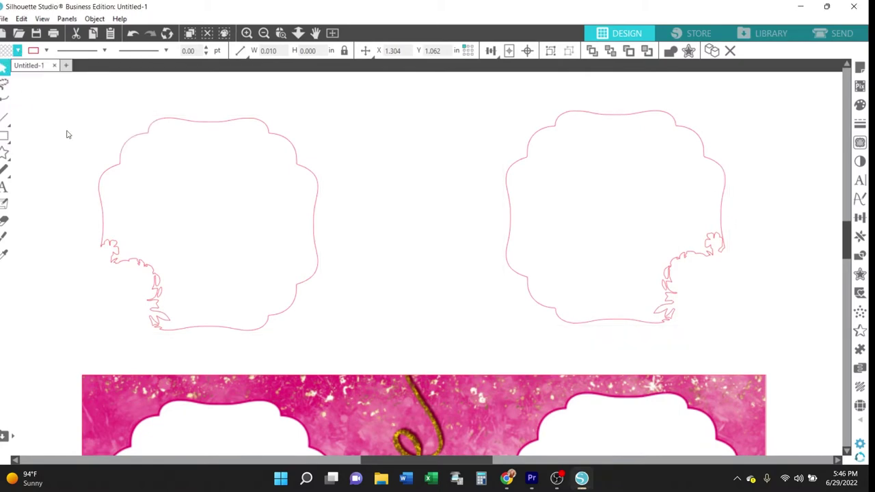
pyautogui.click(263, 34)
pyautogui.click(263, 35)
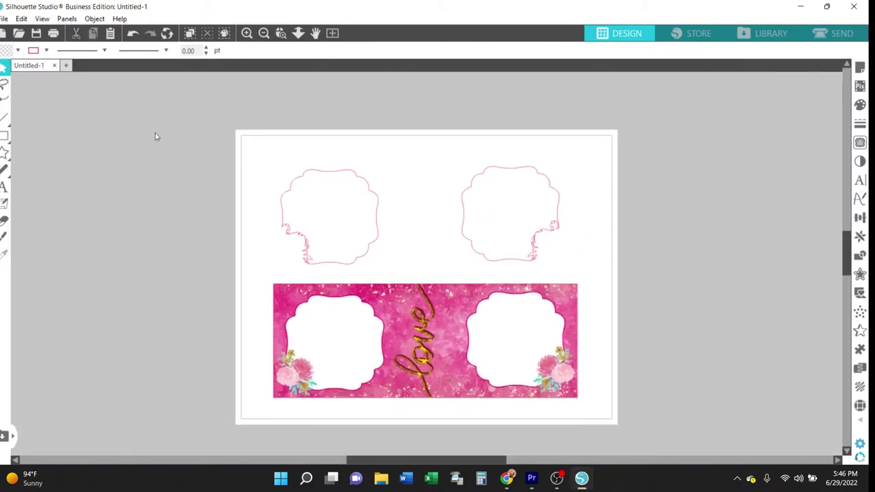
# Merge a couple photo from the Engagement Pictures folder into the design.
pyautogui.click(4, 18)
pyautogui.click(40, 99)
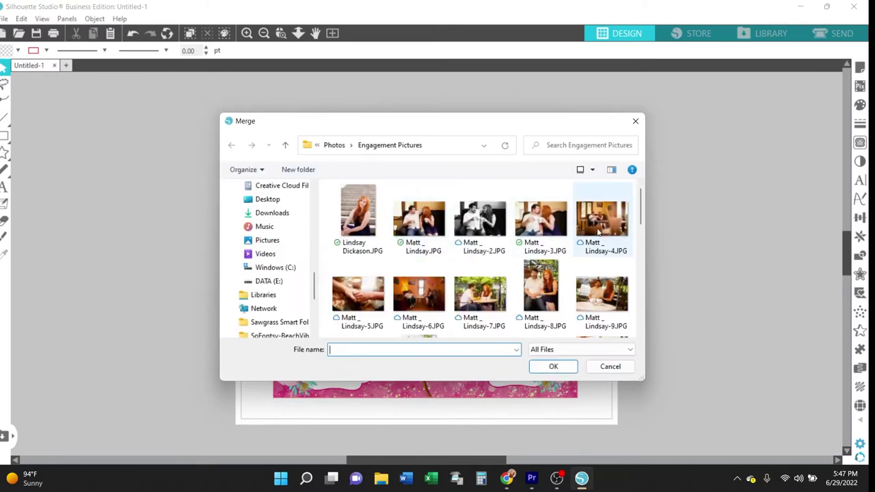
pyautogui.click(540, 218)
# Set the couple photo to 5 in wide, centre it, then move it off the page to the left.
pyautogui.click(571, 371)
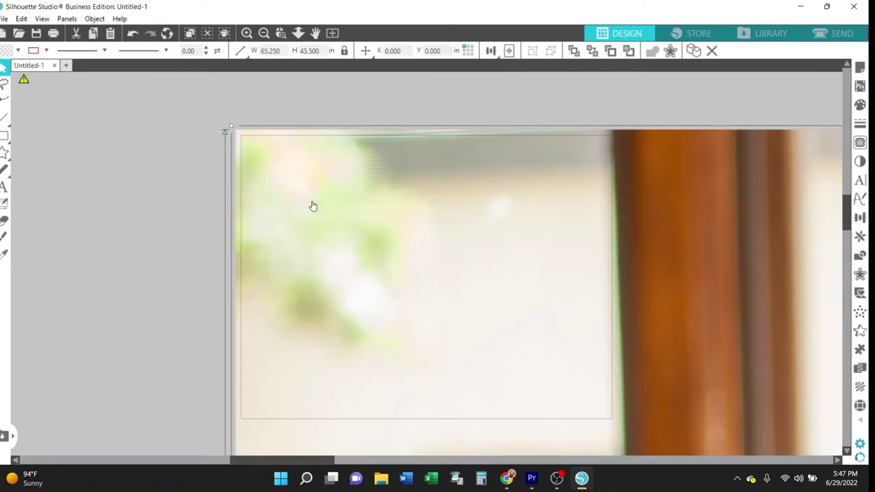
pyautogui.moveTo(235, 50); pyautogui.dragTo(237, 52)
pyautogui.write('5')
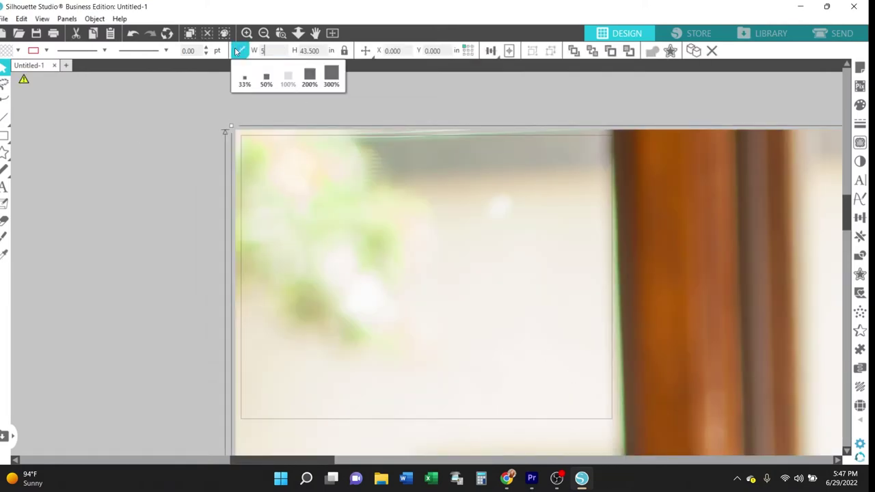
pyautogui.press('Return')
pyautogui.click(490, 51)
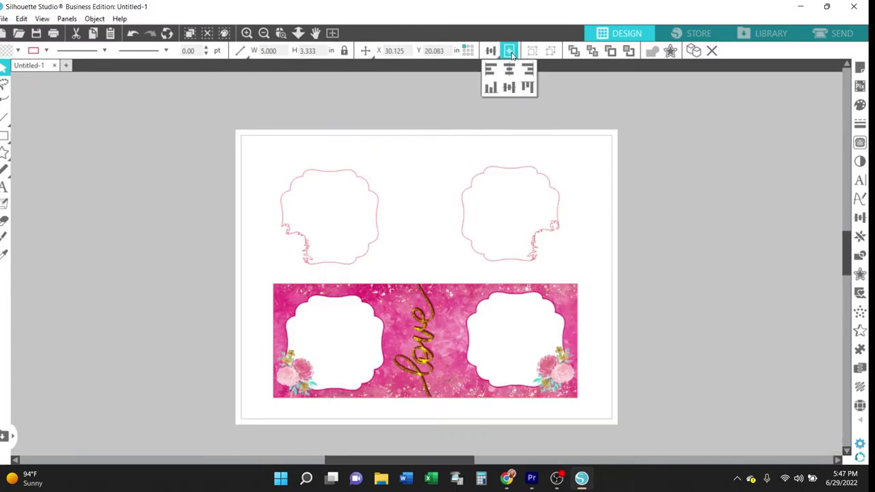
pyautogui.click(508, 69)
pyautogui.moveTo(438, 270); pyautogui.dragTo(161, 203)
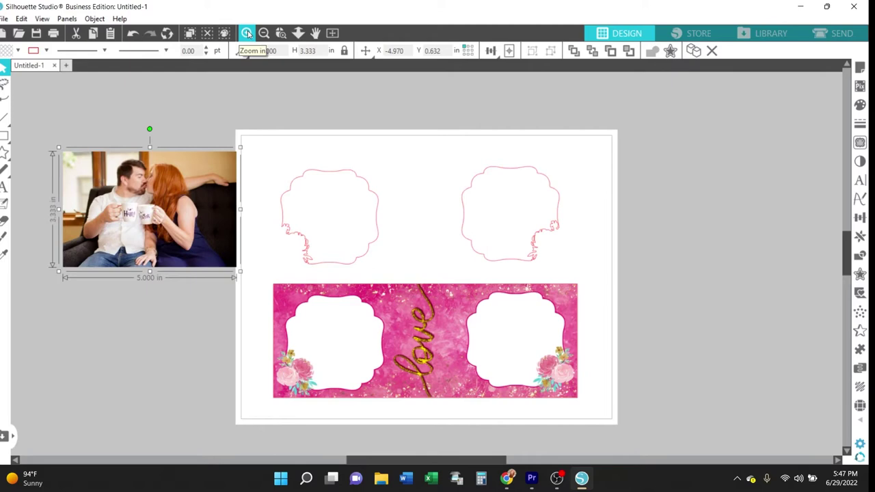
# Bring the top-left pink frame outline to front and lay it over the photo, zooming in.
pyautogui.moveTo(241, 51)
pyautogui.click(317, 177)
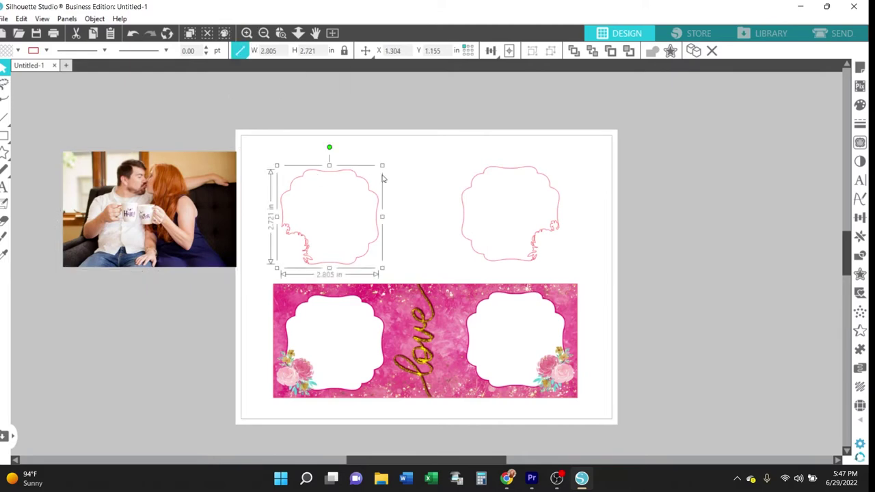
pyautogui.click(575, 52)
pyautogui.moveTo(333, 179); pyautogui.dragTo(138, 156)
pyautogui.moveTo(445, 459); pyautogui.dragTo(312, 463)
pyautogui.click(246, 33)
pyautogui.click(247, 33)
pyautogui.scroll(3, 362, 393)
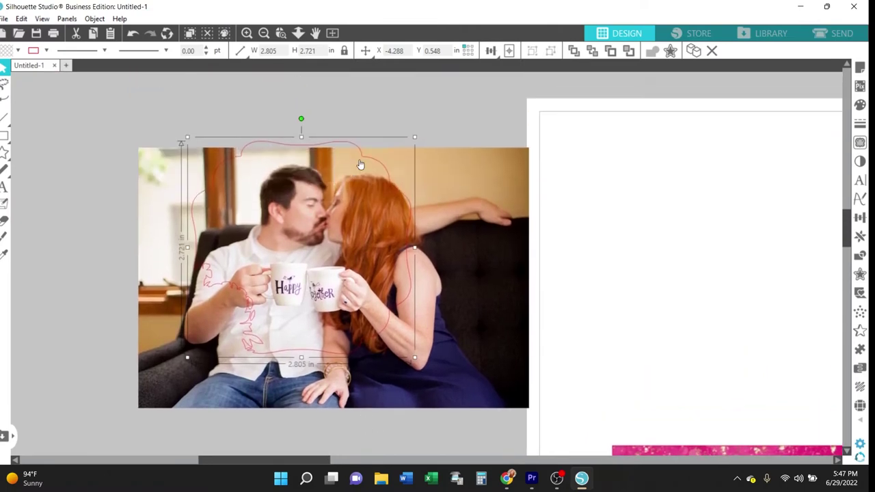
pyautogui.moveTo(360, 164); pyautogui.dragTo(351, 144)
# Make the frame outline black with a 1.0 line width.
pyautogui.click(361, 156)
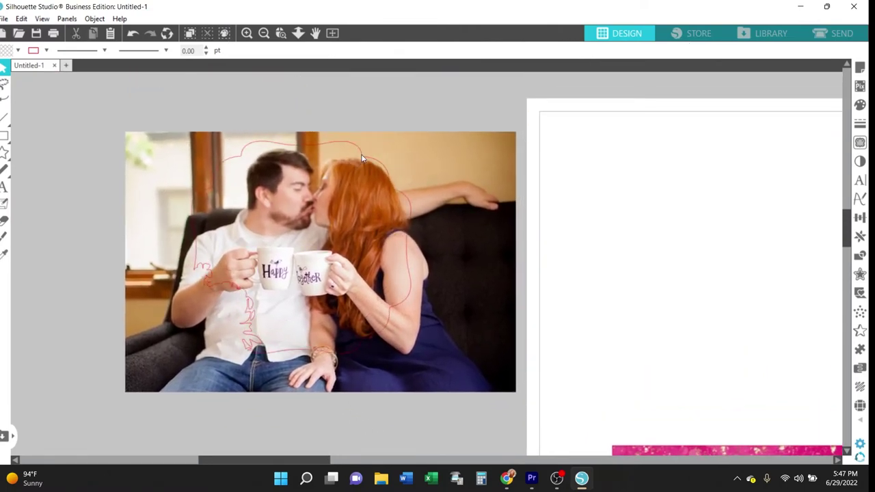
pyautogui.click(46, 49)
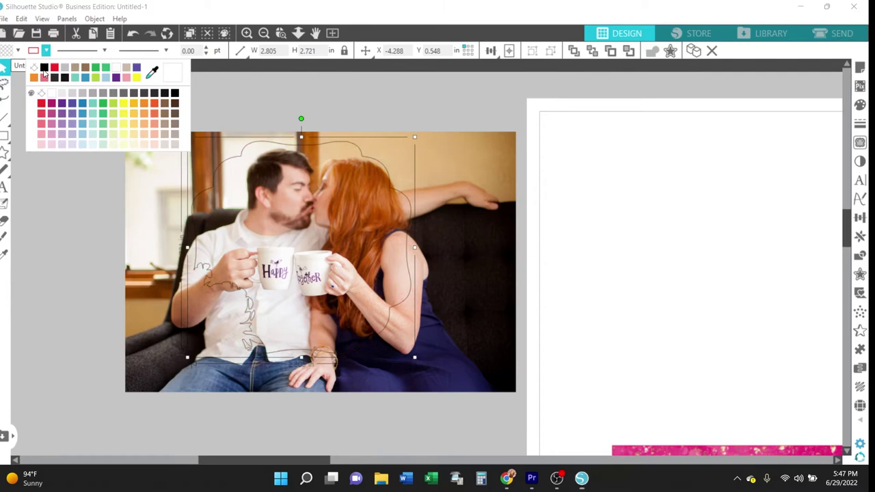
pyautogui.click(35, 67)
pyautogui.doubleClick(188, 51)
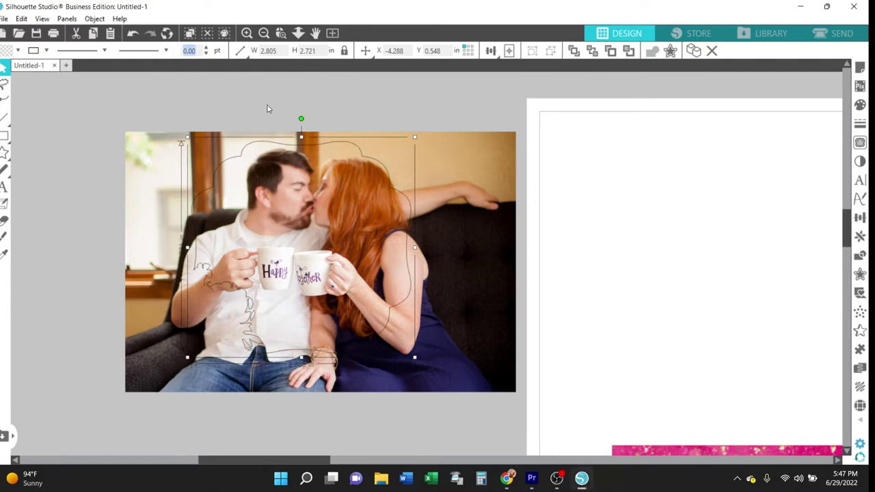
pyautogui.write('1.0')
pyautogui.press('Return')
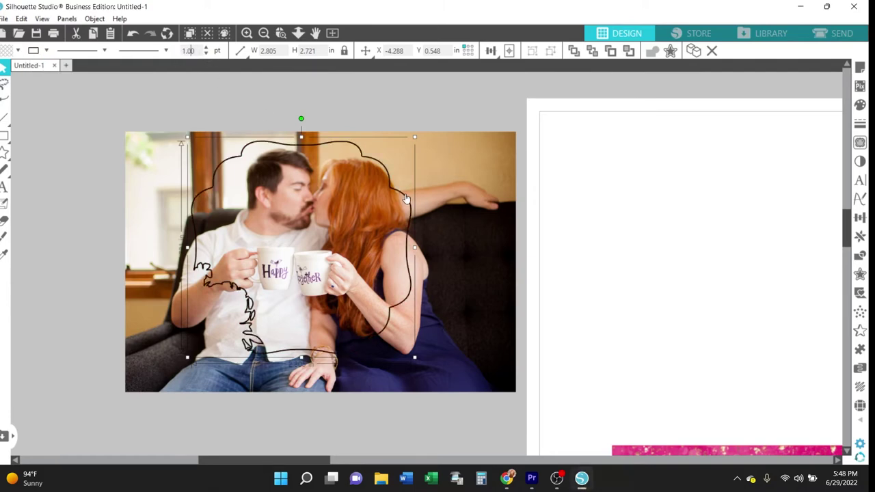
# Shift the couple photo slightly left under the frame and clear the selection.
pyautogui.click(408, 199)
pyautogui.moveTo(407, 198); pyautogui.dragTo(391, 207)
pyautogui.press('Escape')
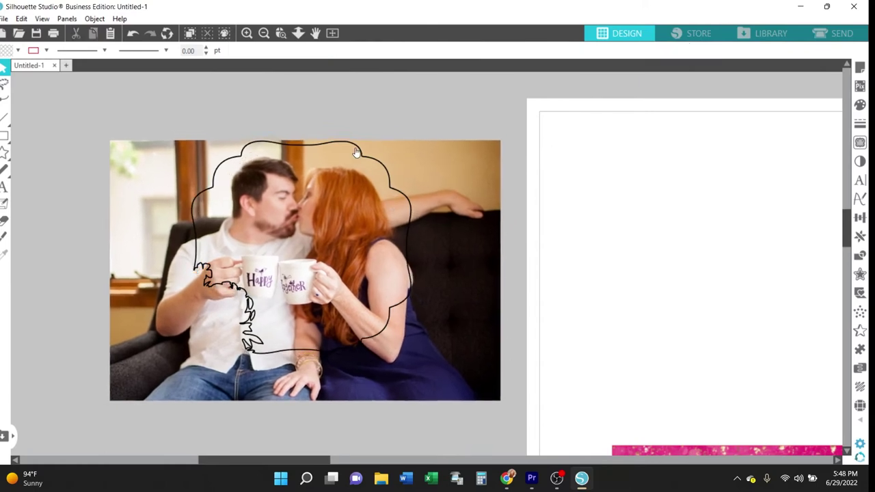
# Shrink the couple photo to 4.216 × 2.810 in under the frame, then select both together.
pyautogui.moveTo(361, 151); pyautogui.dragTo(358, 156)
pyautogui.press('Escape')
pyautogui.click(450, 326)
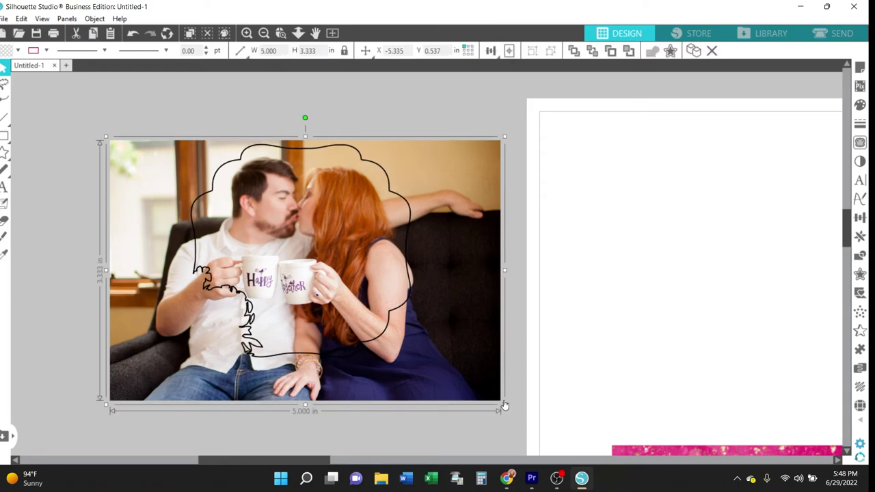
pyautogui.moveTo(505, 406); pyautogui.dragTo(477, 372)
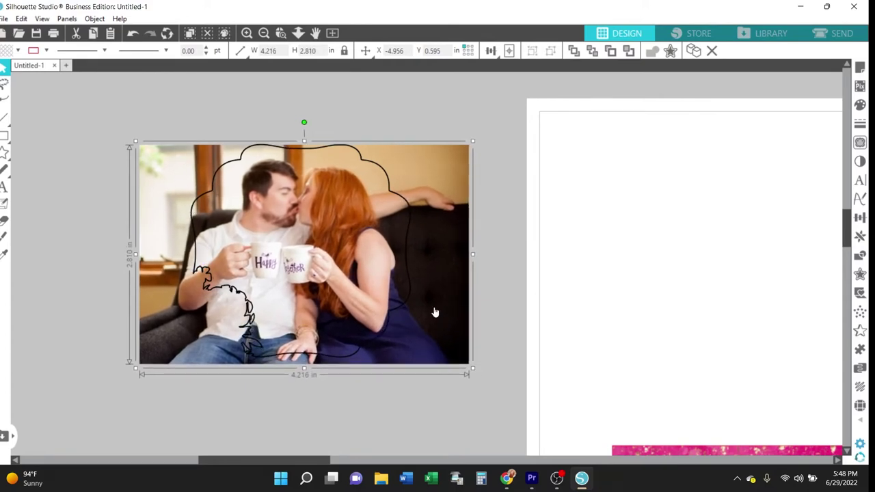
pyautogui.moveTo(433, 308); pyautogui.dragTo(433, 302)
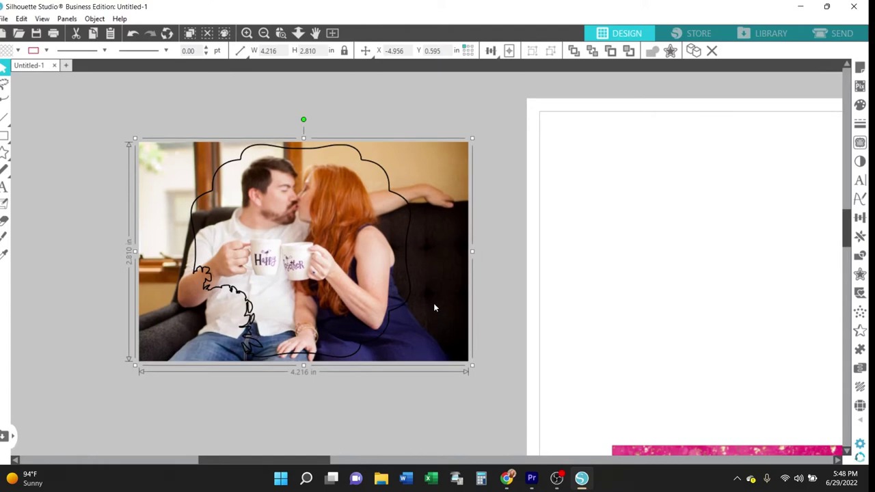
pyautogui.click(481, 398)
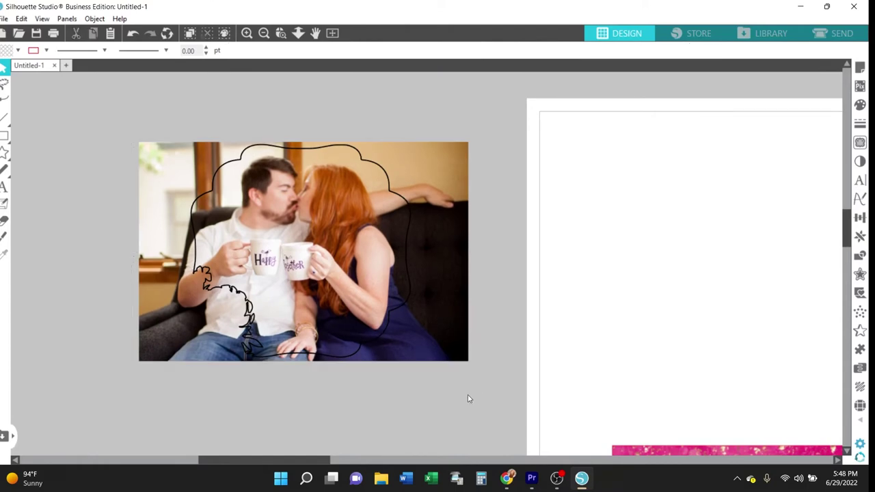
pyautogui.moveTo(196, 140); pyautogui.dragTo(472, 391)
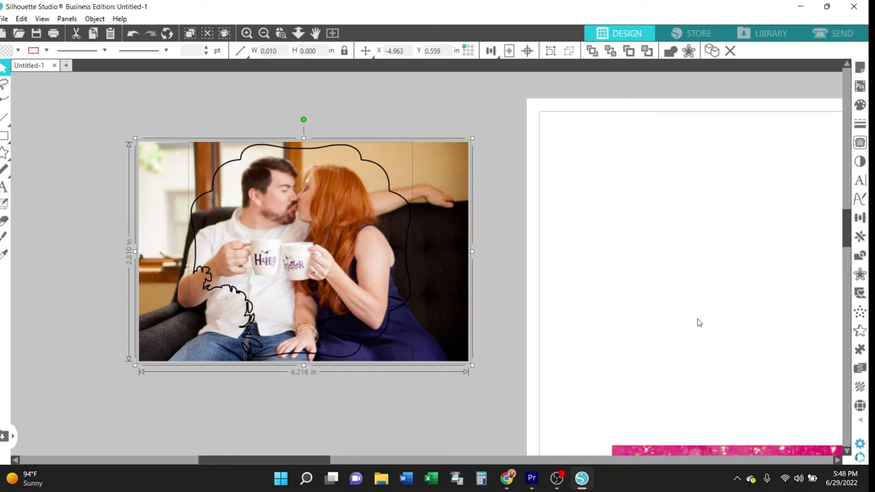
# Use Modify > Crop to trim the photo to the frame, leaving a 2.805 × 2.721 in picture.
pyautogui.click(860, 255)
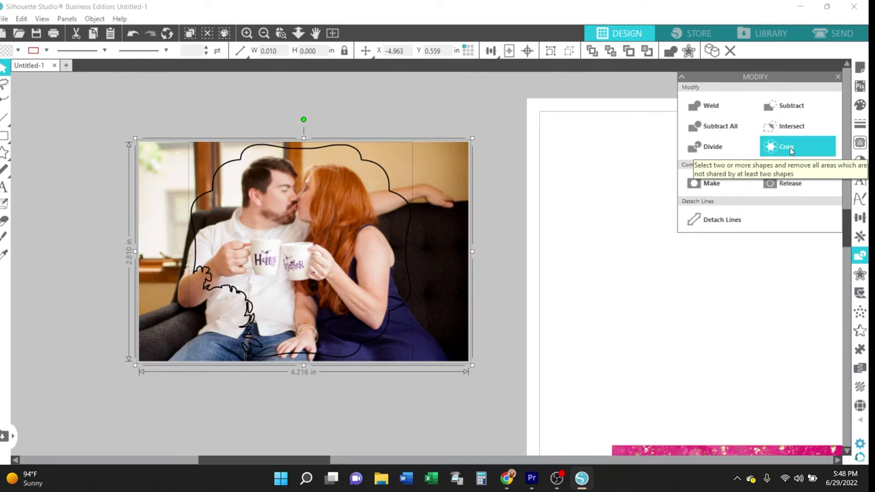
pyautogui.click(790, 152)
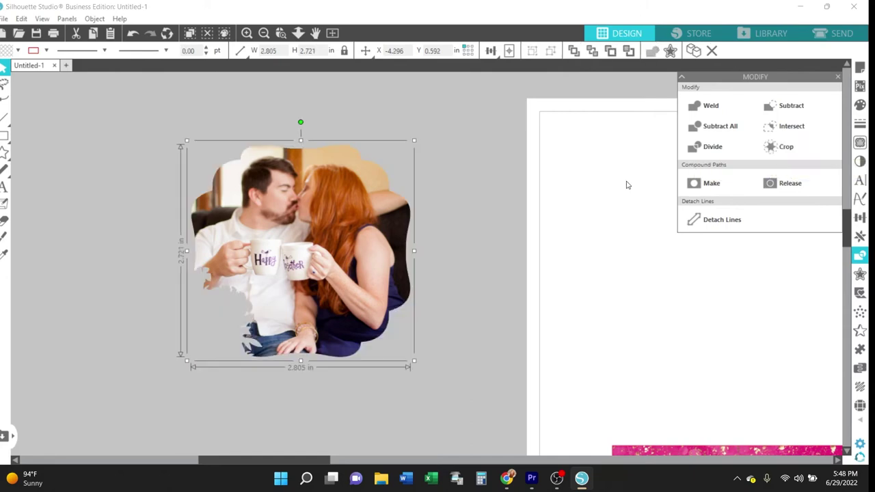
pyautogui.moveTo(346, 233); pyautogui.dragTo(407, 253)
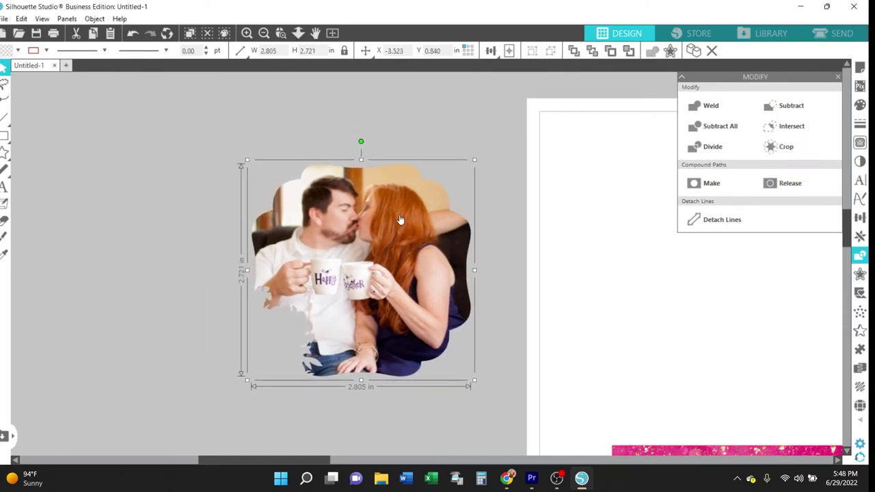
pyautogui.click(838, 77)
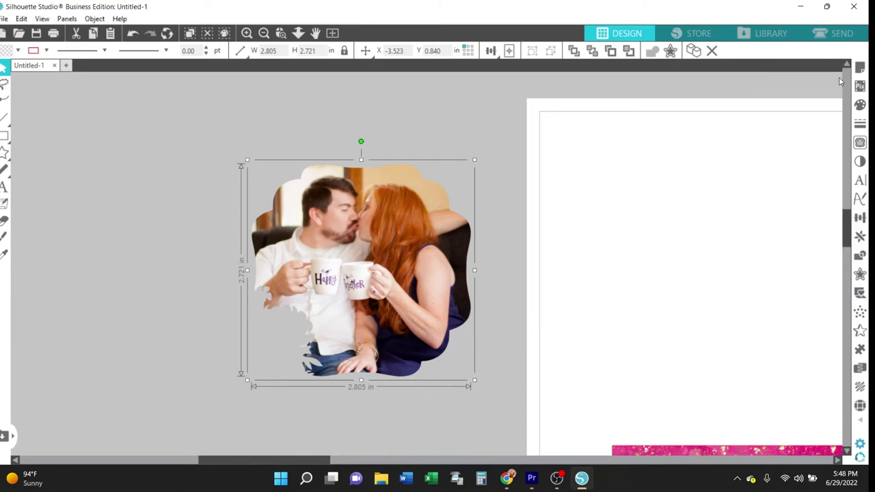
# Drag the cropped photo into the wrap's left frame opening and nudge it to fit.
pyautogui.click(264, 33)
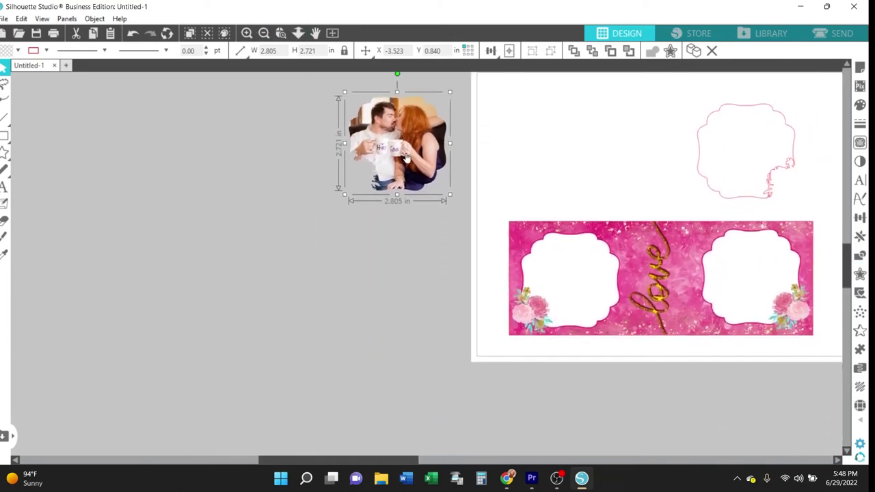
pyautogui.moveTo(406, 159); pyautogui.dragTo(567, 280)
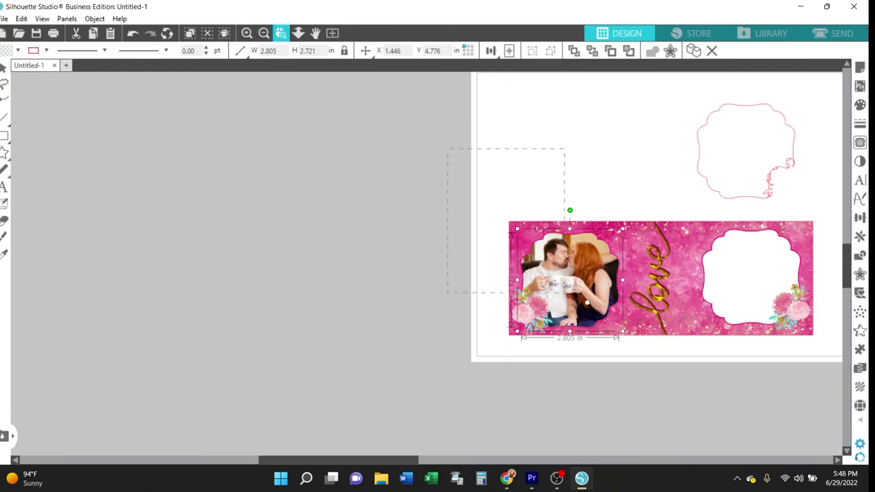
pyautogui.moveTo(825, 359); pyautogui.dragTo(825, 359)
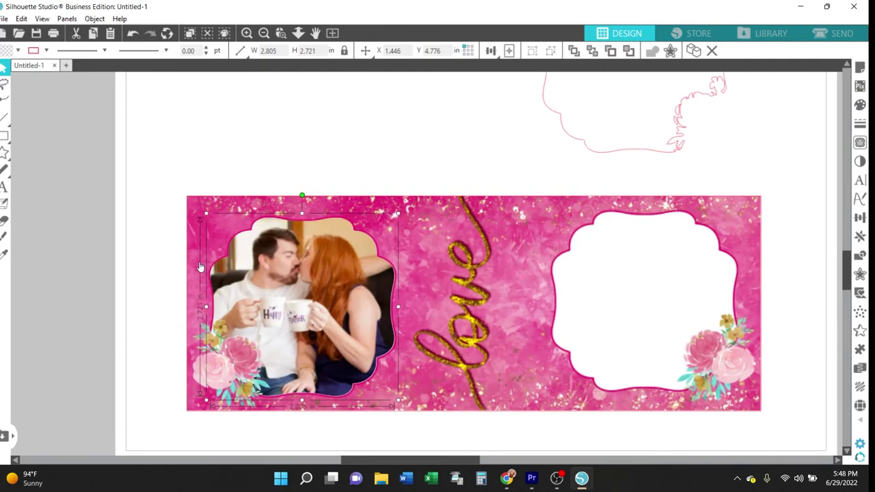
pyautogui.moveTo(272, 291); pyautogui.dragTo(272, 290)
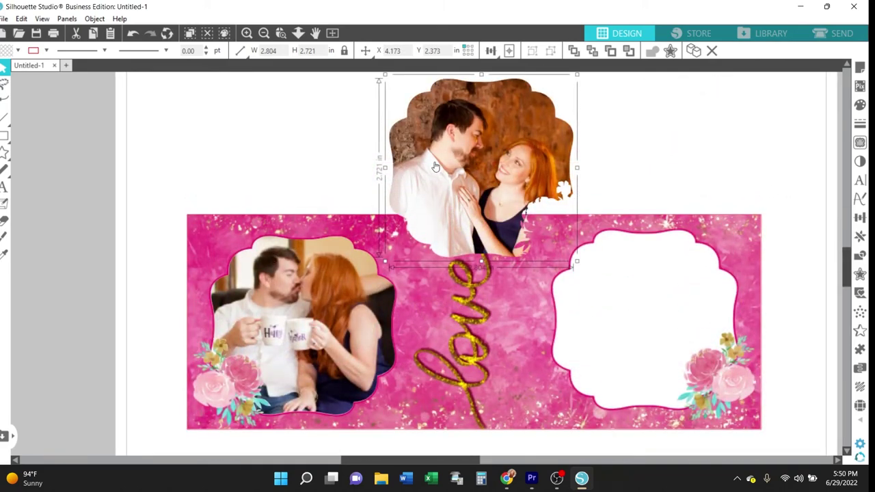
# Place the second cropped couple photo into the right-hand frame opening of the pink love wrap.
pyautogui.moveTo(435, 167); pyautogui.dragTo(616, 317)
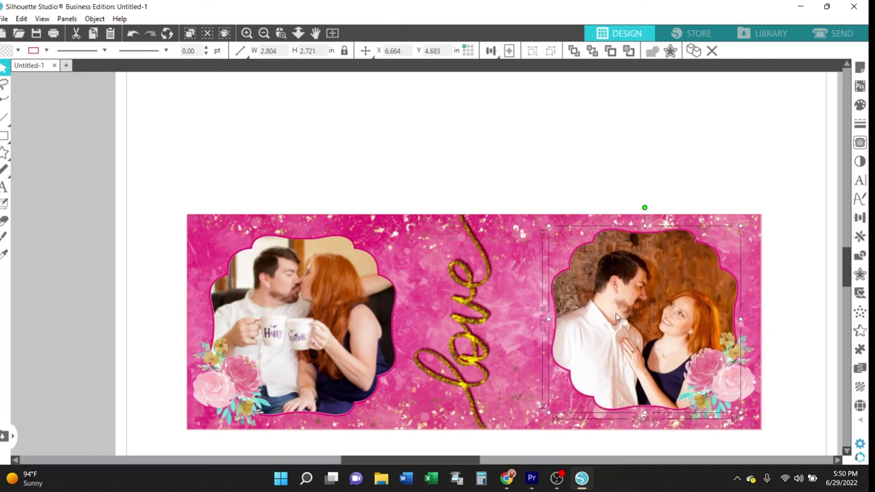
pyautogui.scroll(-2, 809, 335)
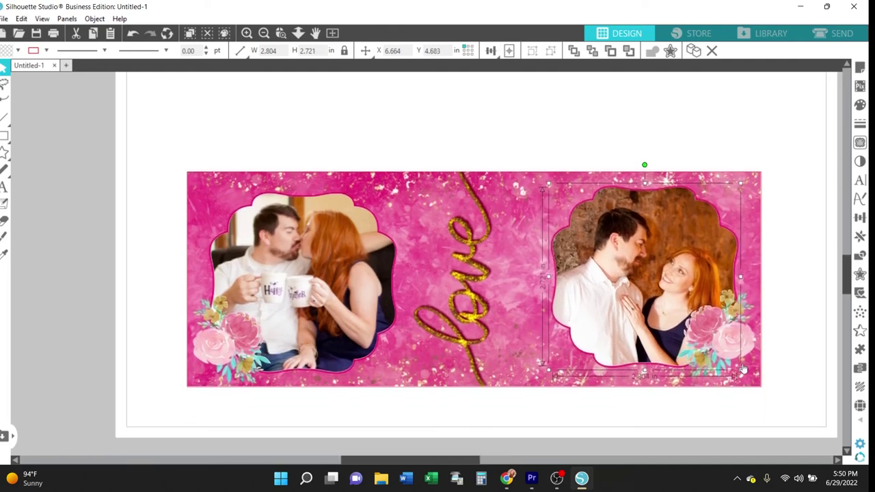
pyautogui.moveTo(453, 465); pyautogui.dragTo(477, 462)
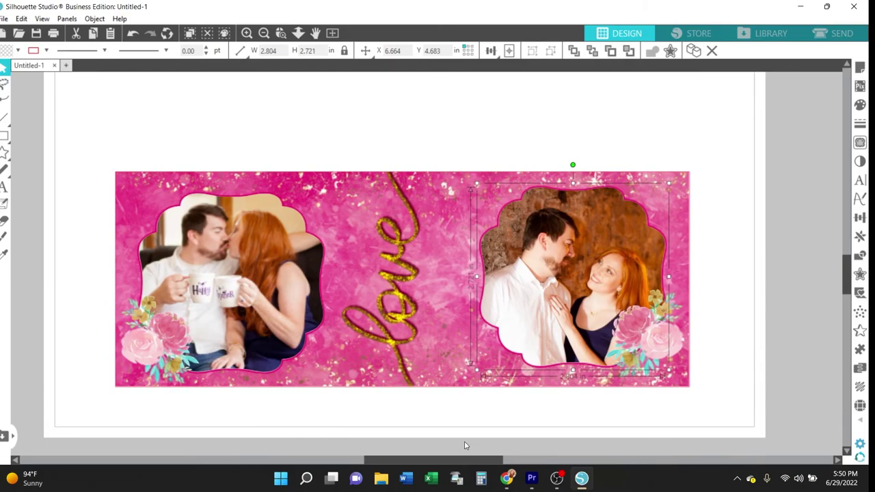